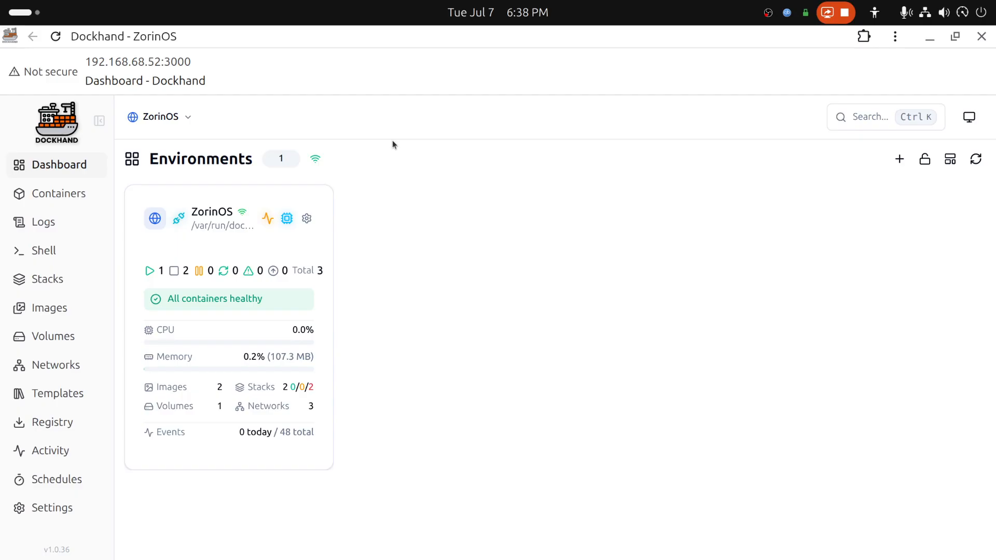
Step: Open the containers list, dismiss the e-mail notification, and start the plex container
click(36, 195)
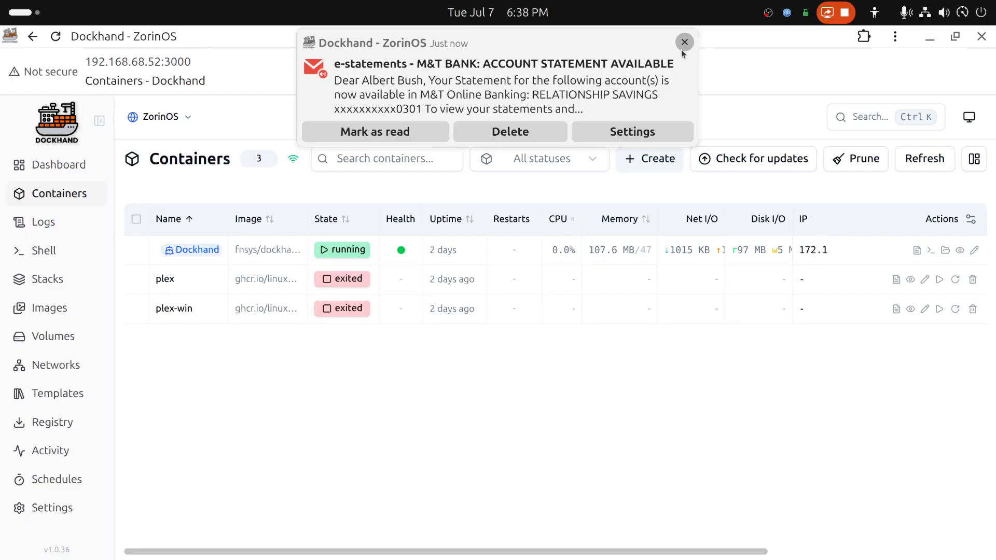
click(683, 46)
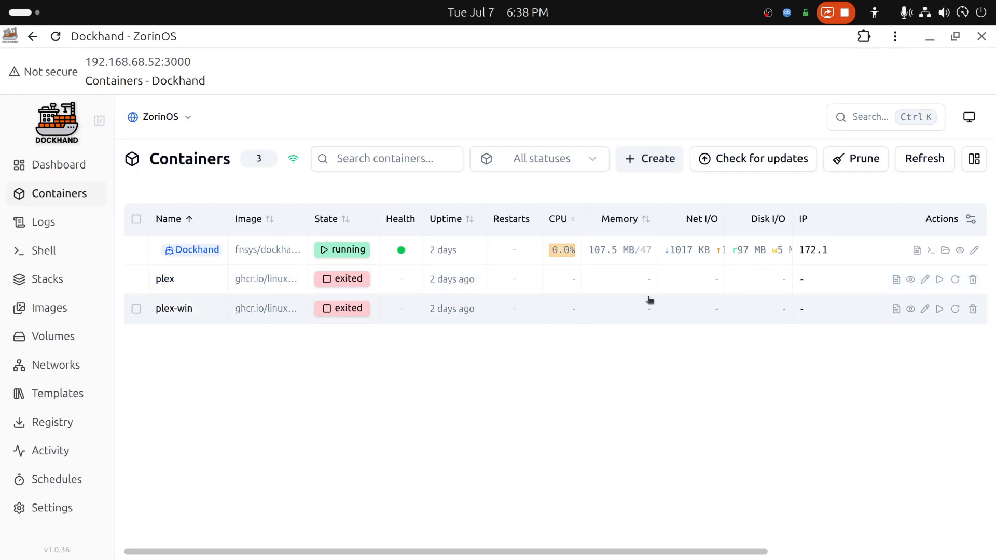
click(940, 280)
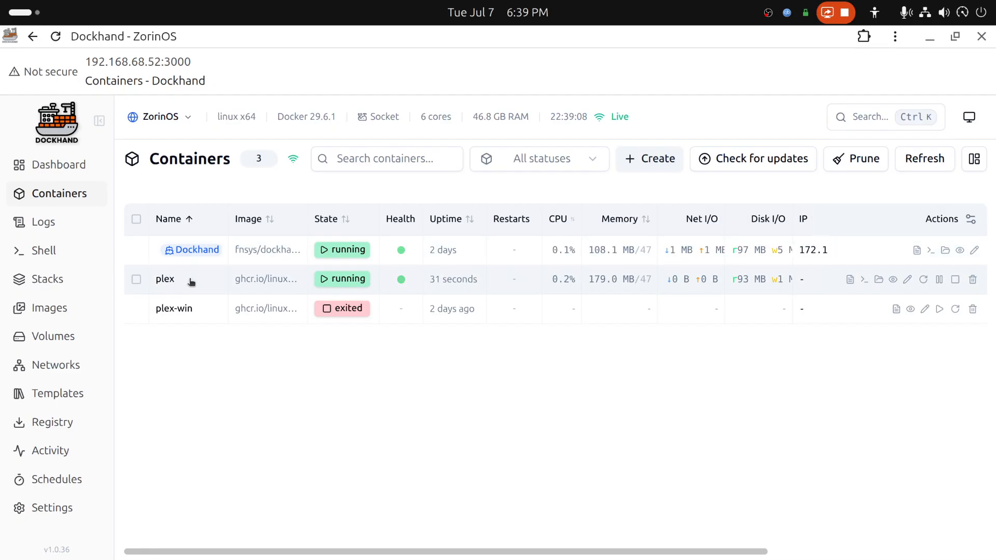
Step: Check the containers for updates and update both plex and plex-win
mouse_move(431, 558)
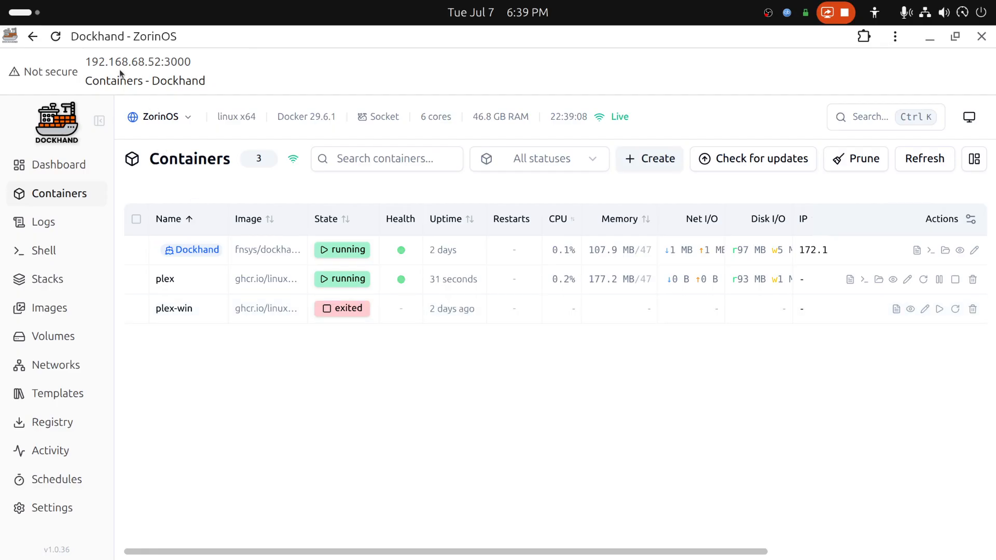
click(734, 163)
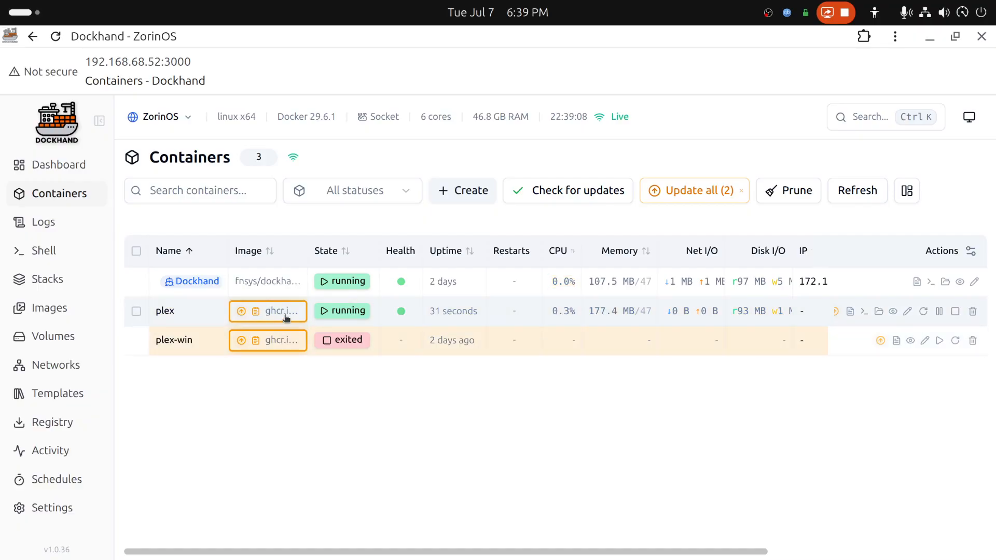
click(718, 194)
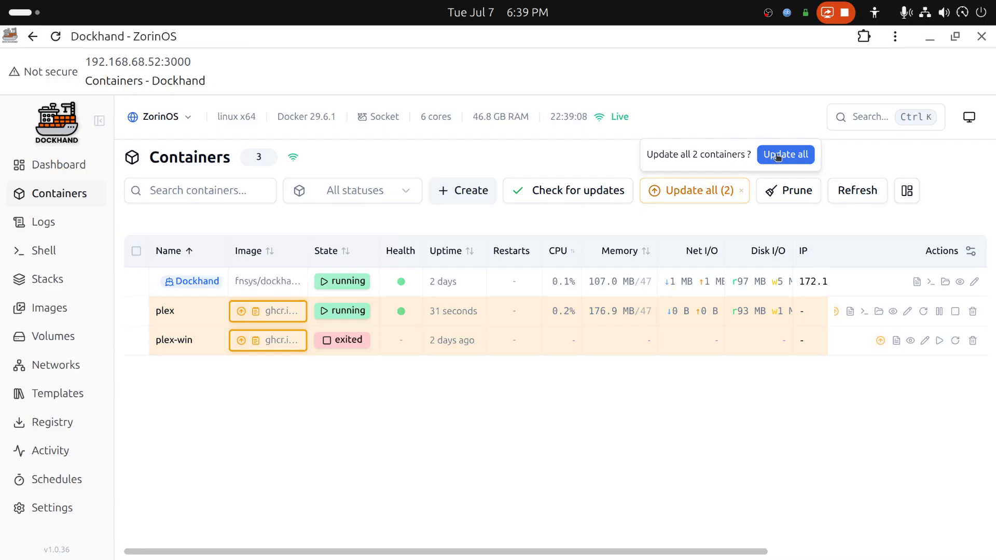
click(782, 154)
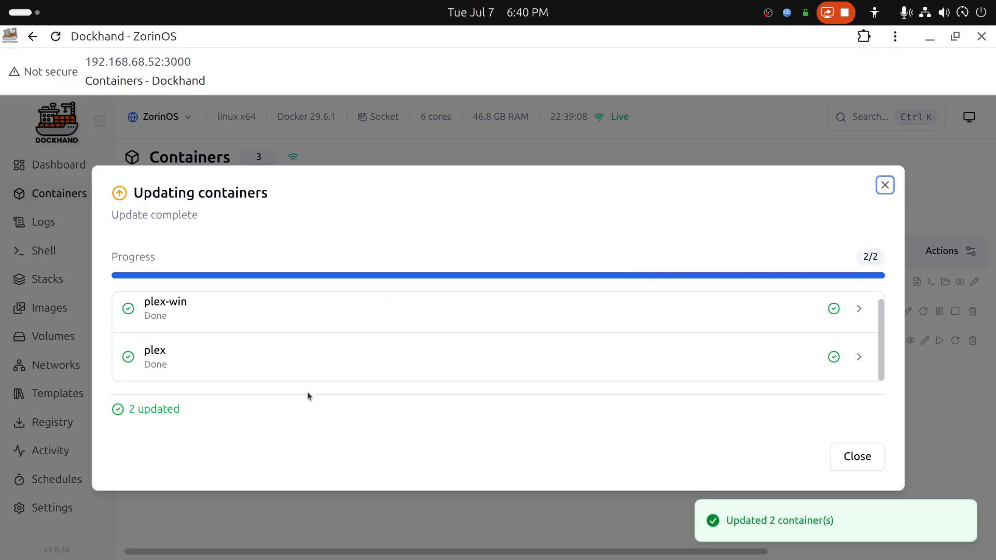
click(865, 460)
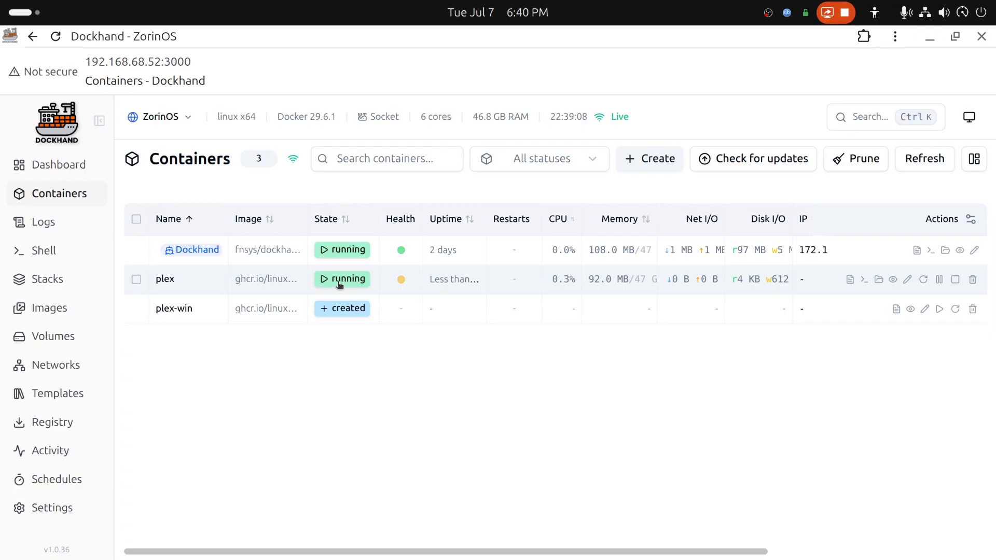
Step: Switch to Plex and check for updates in the general settings of the Bench - ZorinOS server
mouse_move(288, 554)
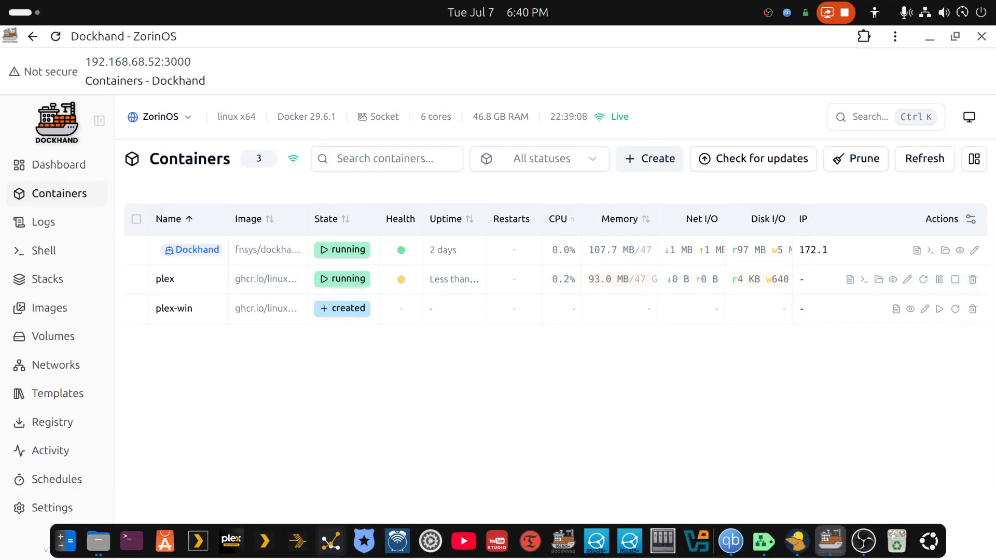
click(231, 541)
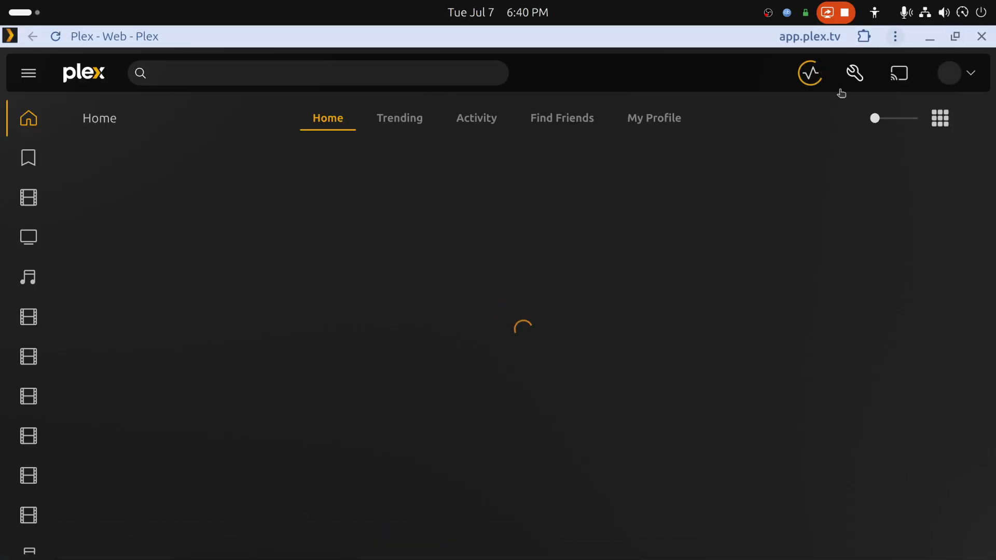
click(851, 82)
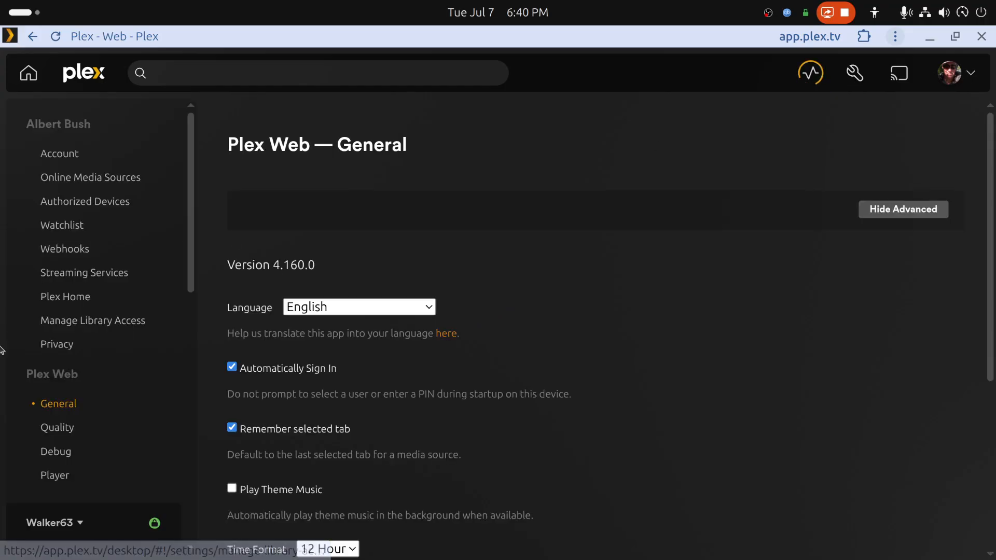
scroll(36, 427, down, 5)
click(62, 241)
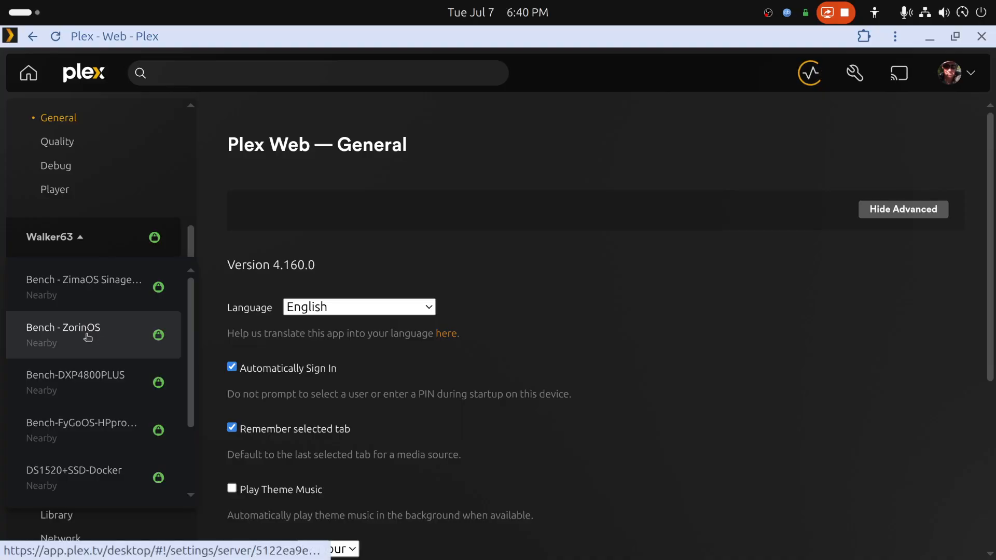
click(46, 331)
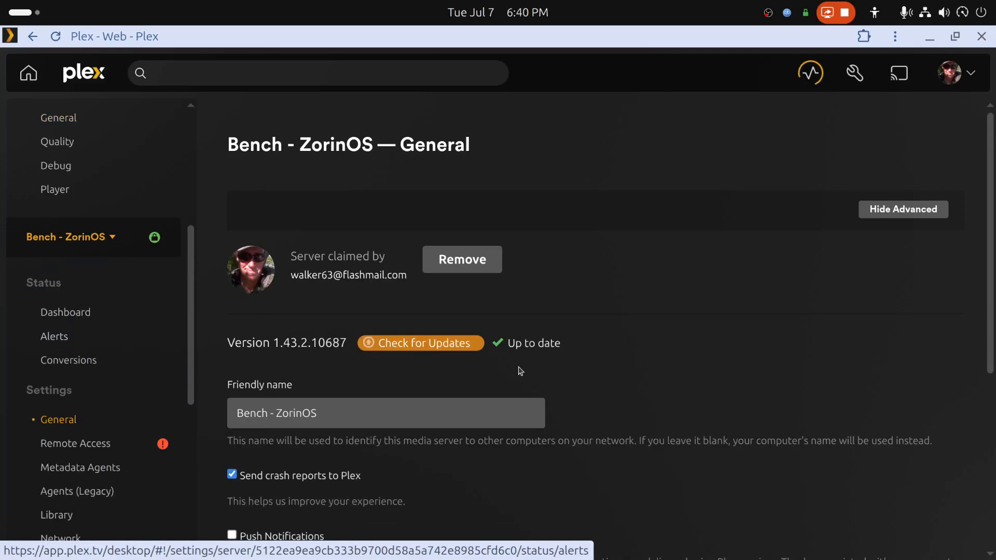
click(440, 346)
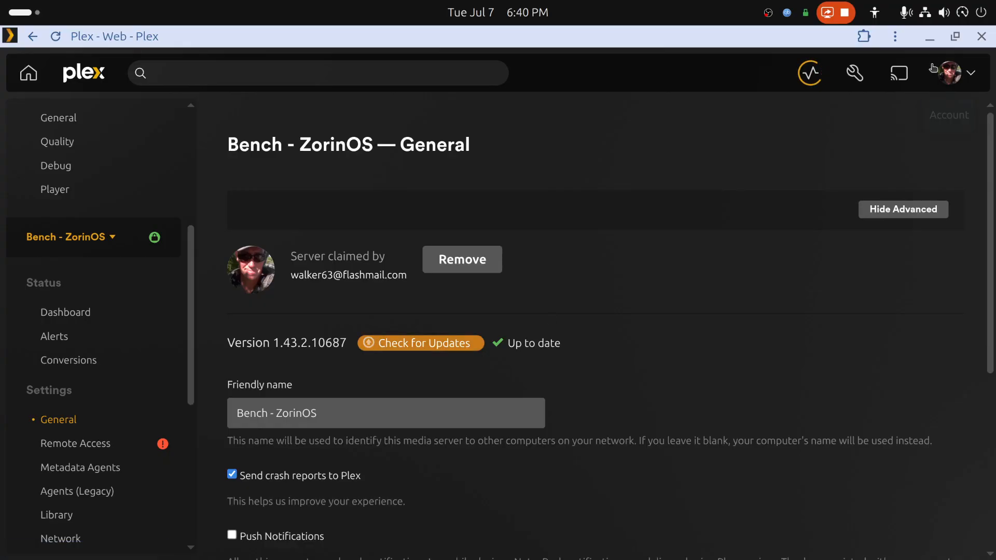
Step: Return to Dockhand and stop the plex container
click(930, 37)
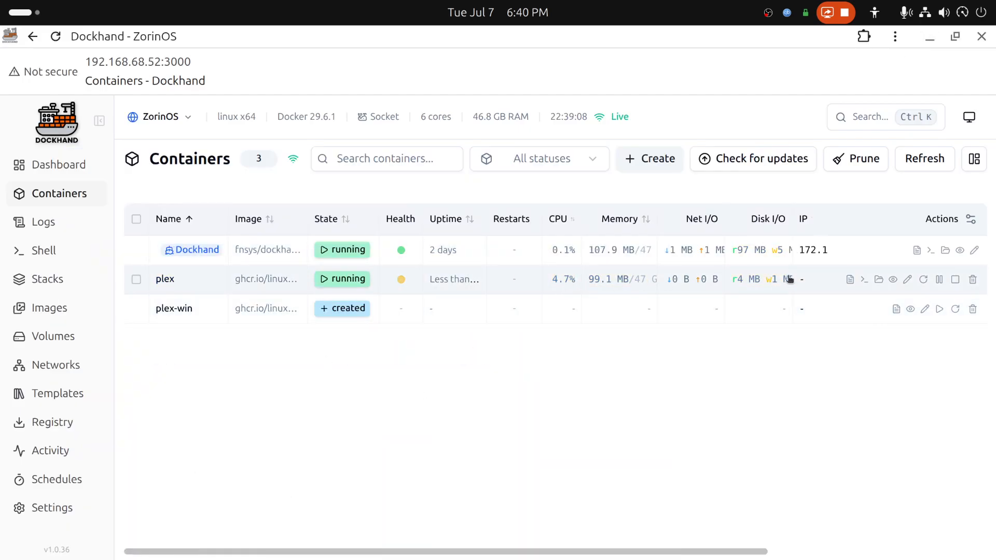
click(956, 279)
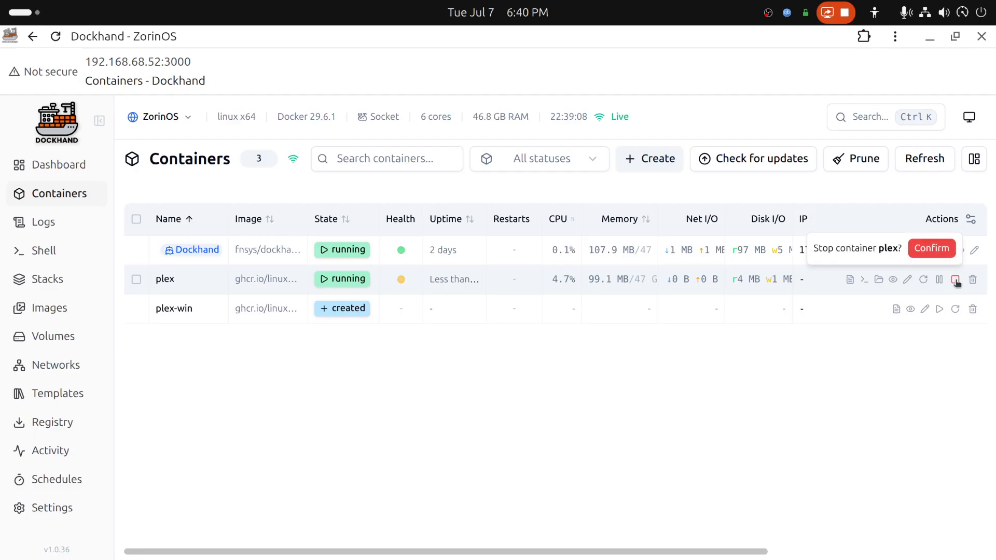
click(934, 250)
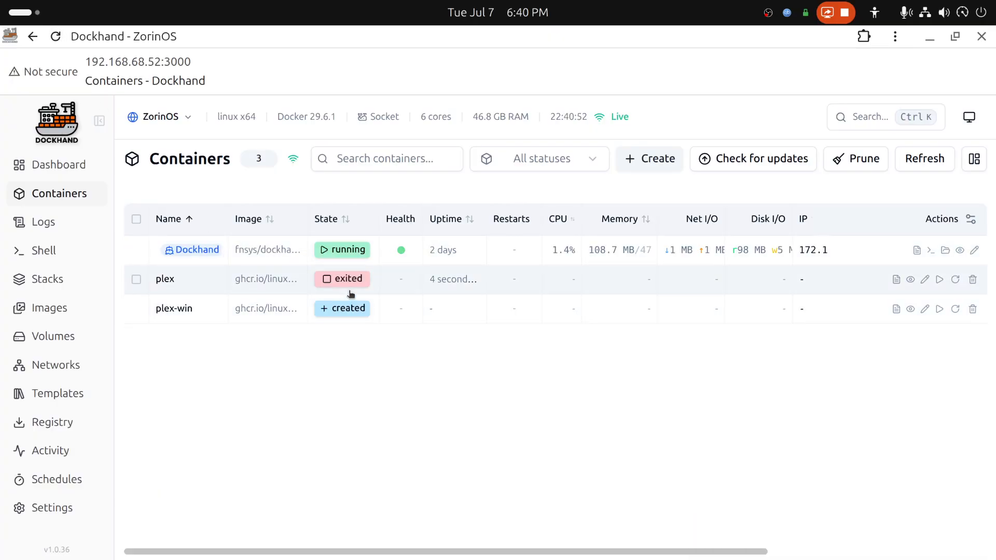
Step: View the plex-win container's details, then start that container and check its health
click(192, 309)
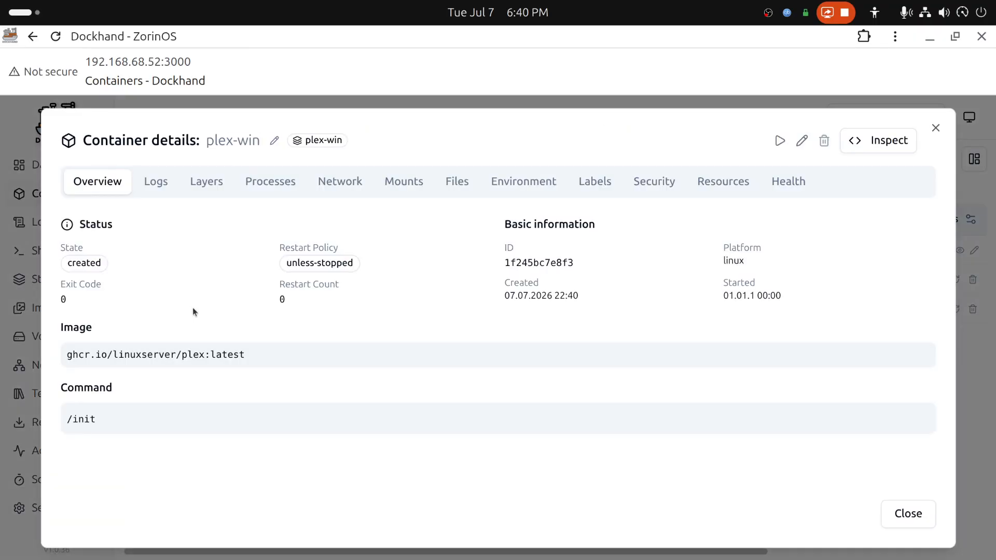
click(937, 128)
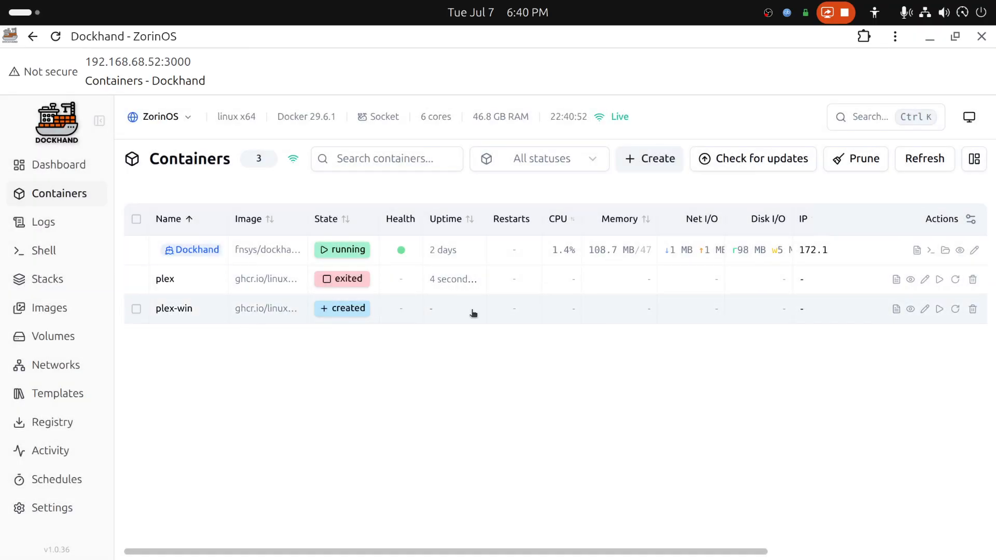
click(940, 308)
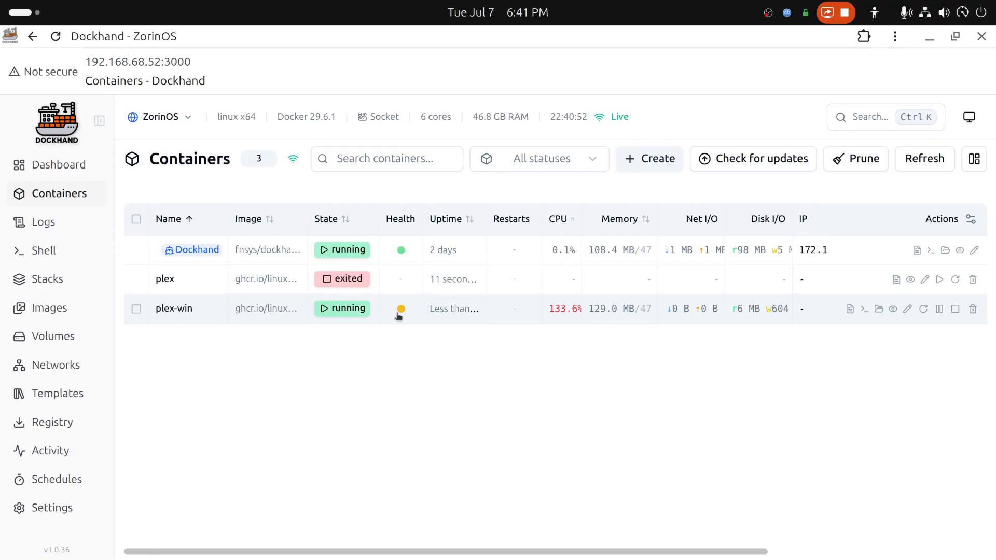
mouse_move(403, 311)
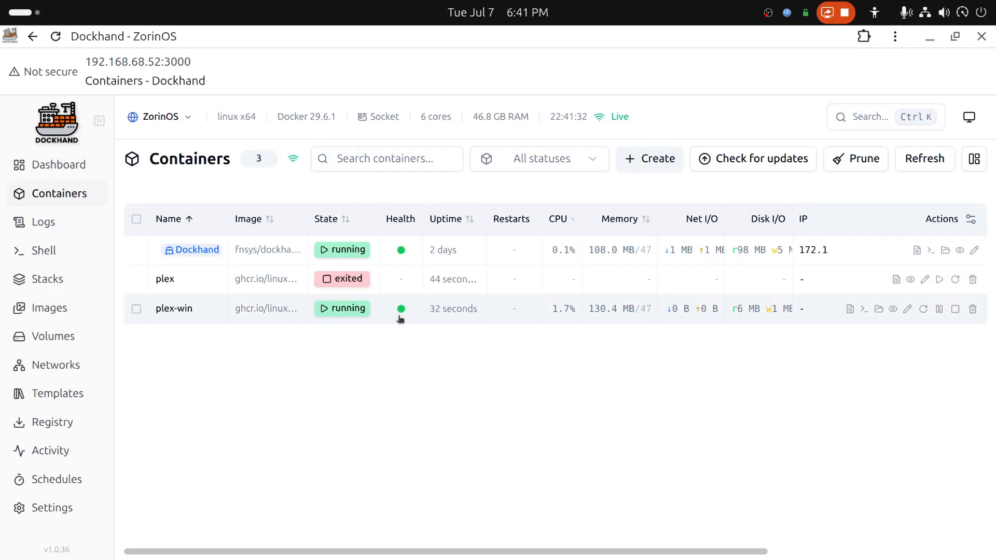
Step: Switch to Plex, reload the page, and look through the settings' server list for the server run by plex-win
click(930, 36)
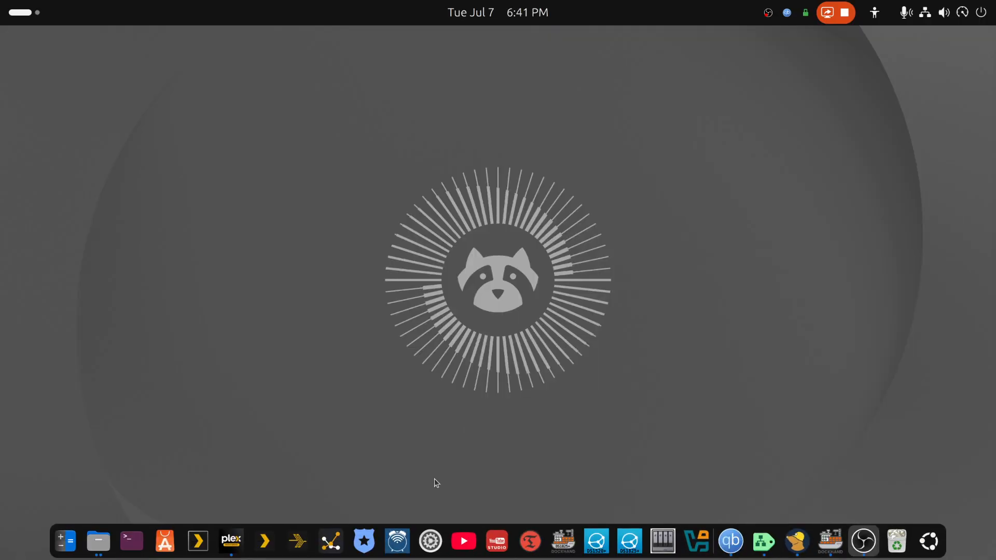
click(232, 541)
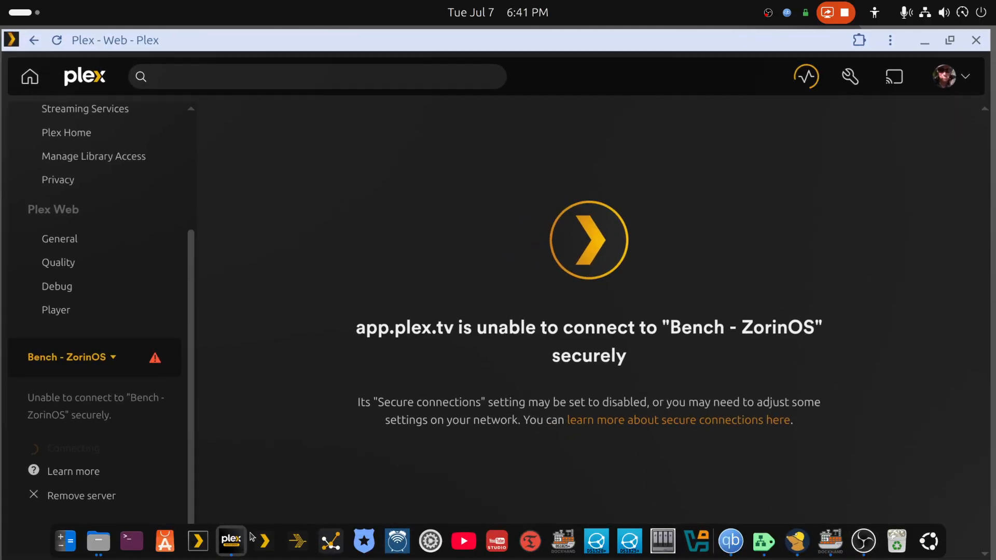
key(ctrl+r)
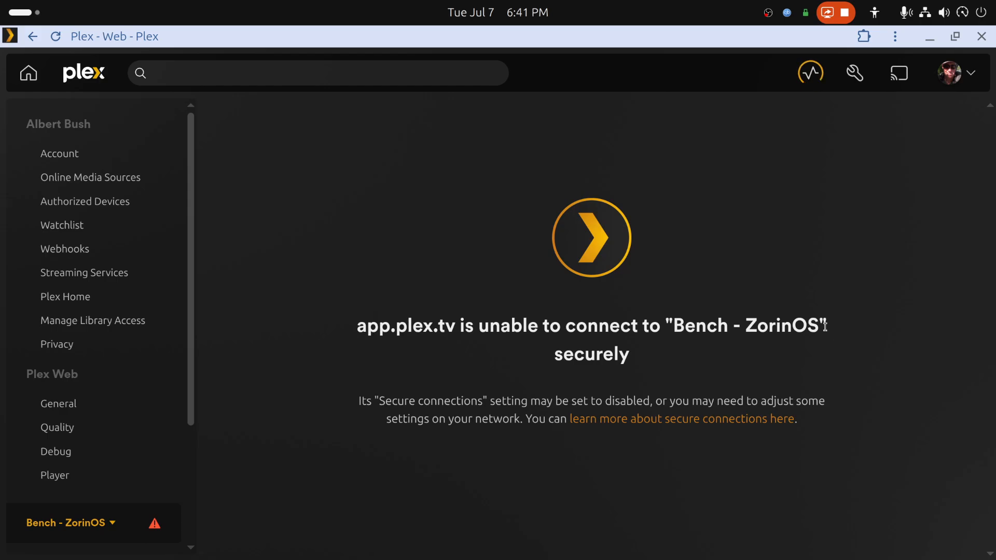
scroll(171, 409, down, 5)
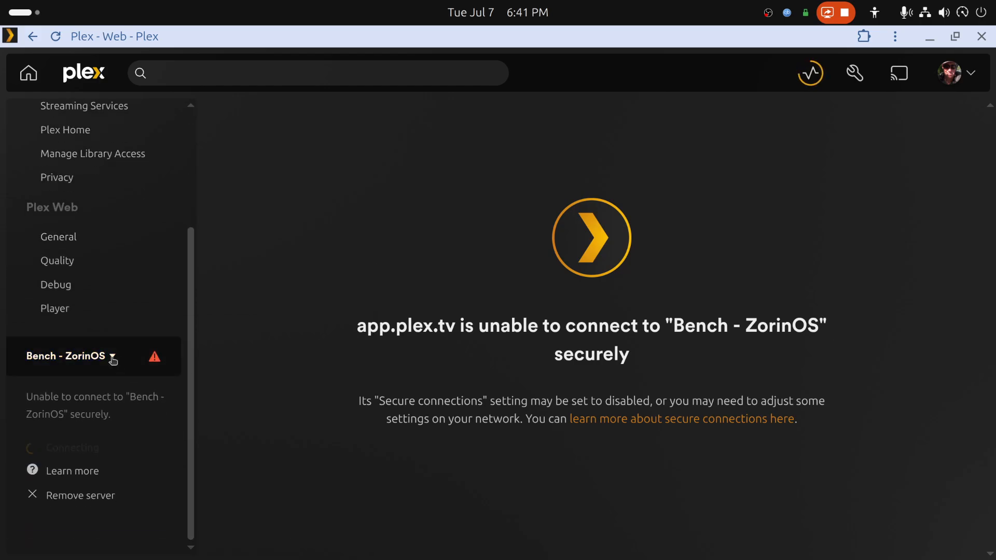
click(113, 358)
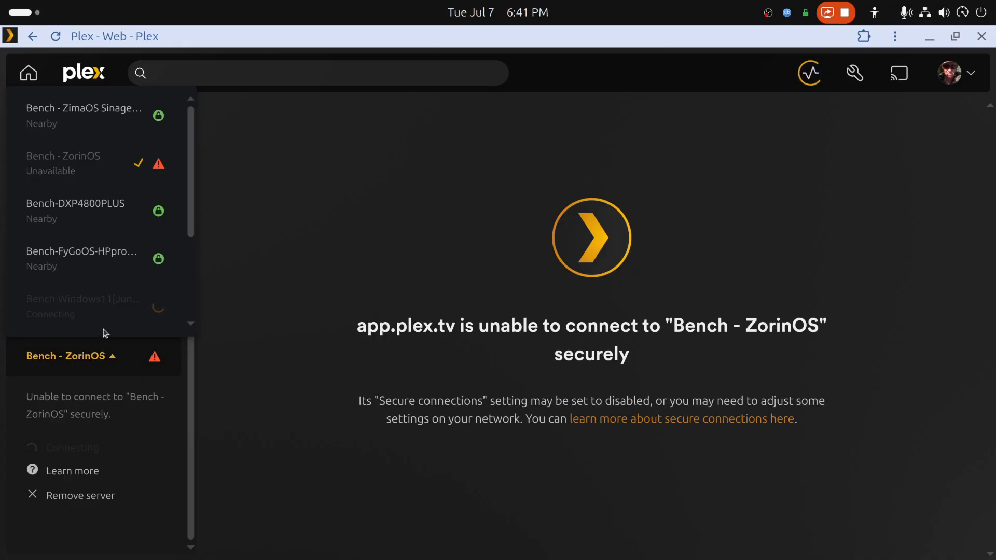
scroll(112, 267, down, 3)
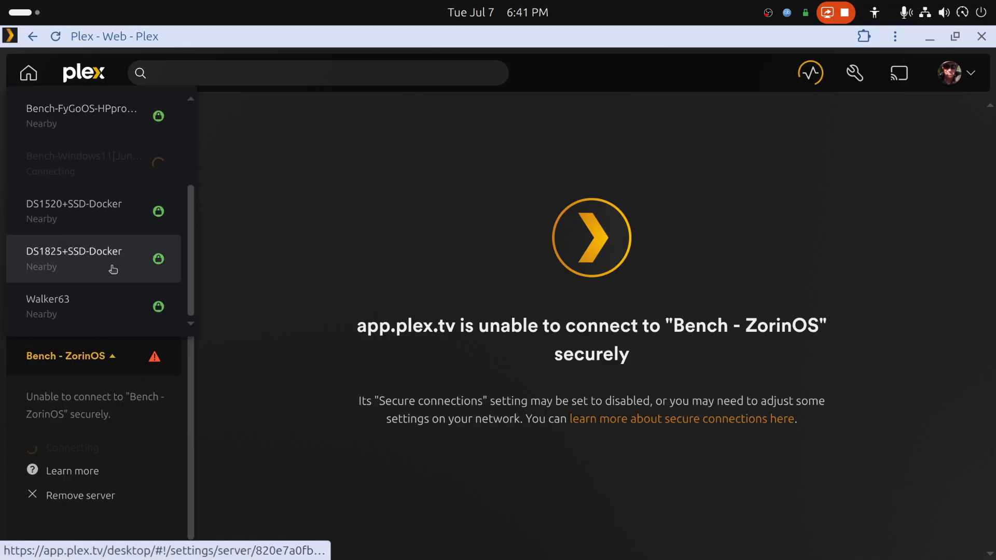
scroll(112, 267, up, 3)
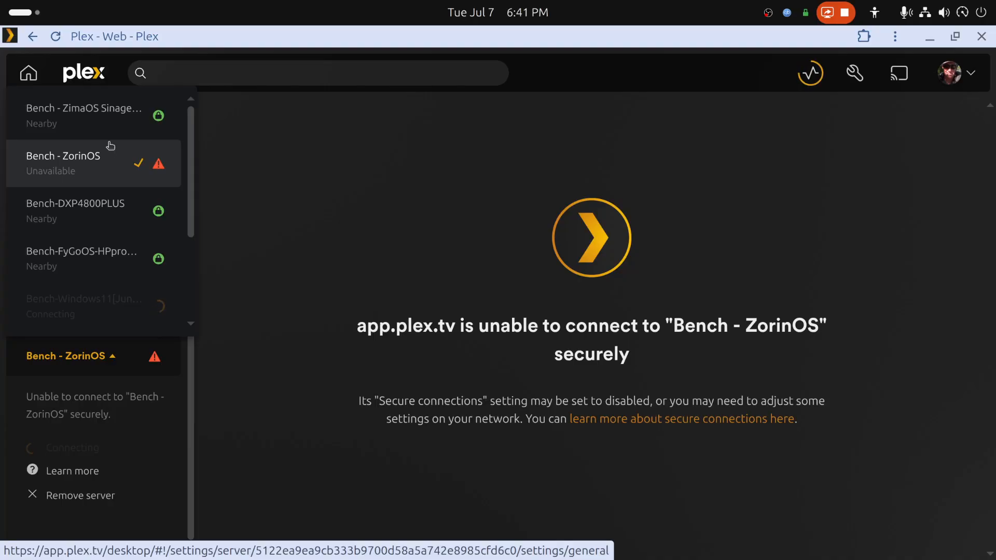
scroll(105, 172, down, 3)
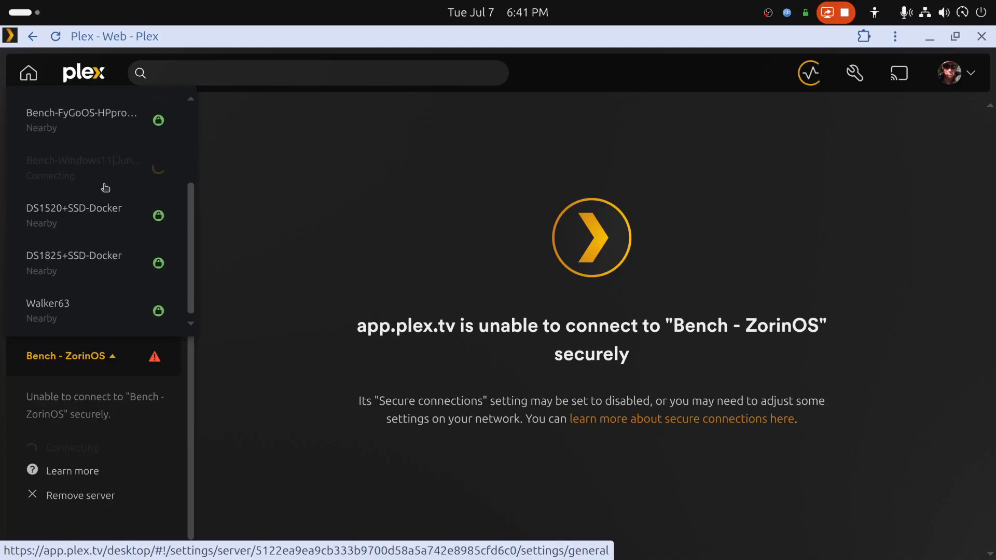
click(274, 216)
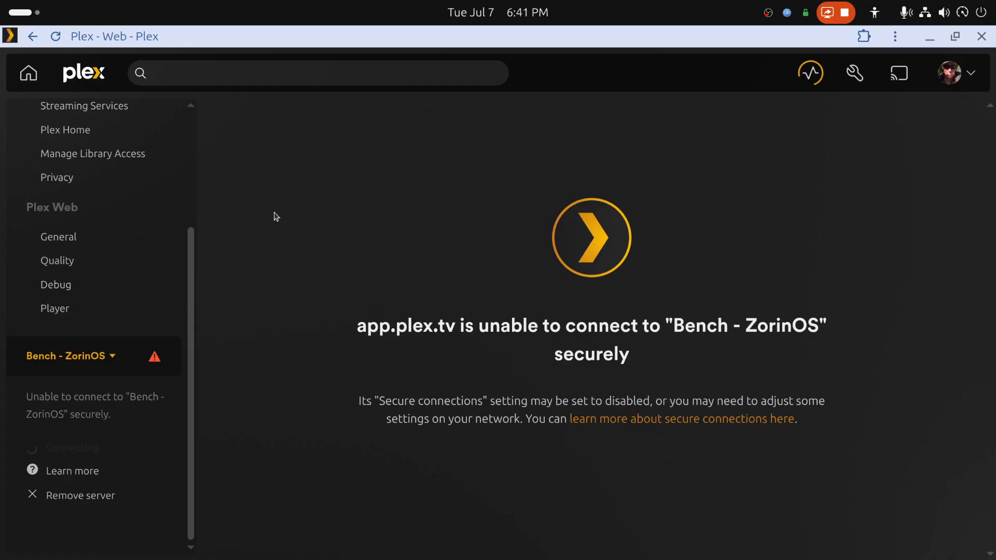
Step: Reload Plex, reopen the settings, and look through the server list for the Bench-Windows11[June 2025] server's connection status
key(F5)
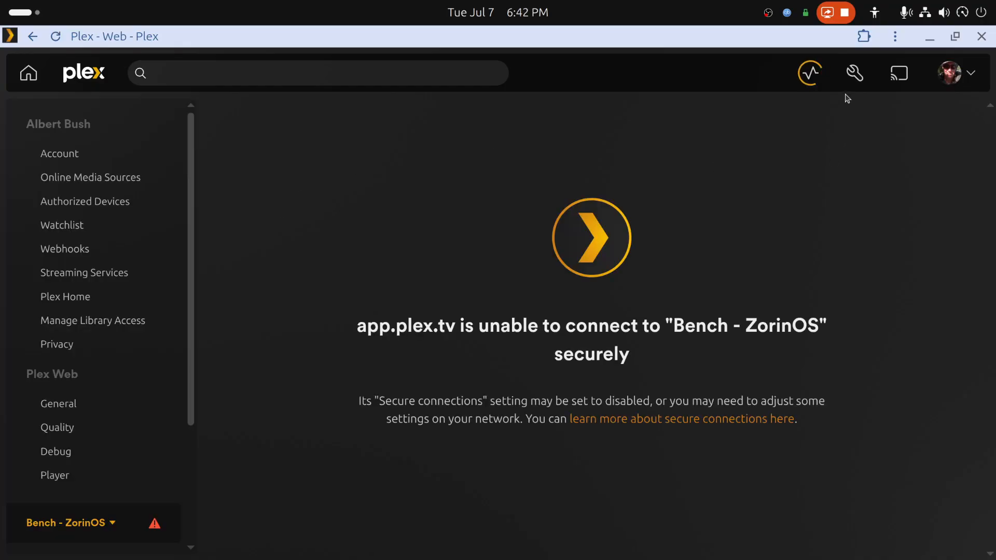
click(853, 74)
scroll(99, 233, down, 3)
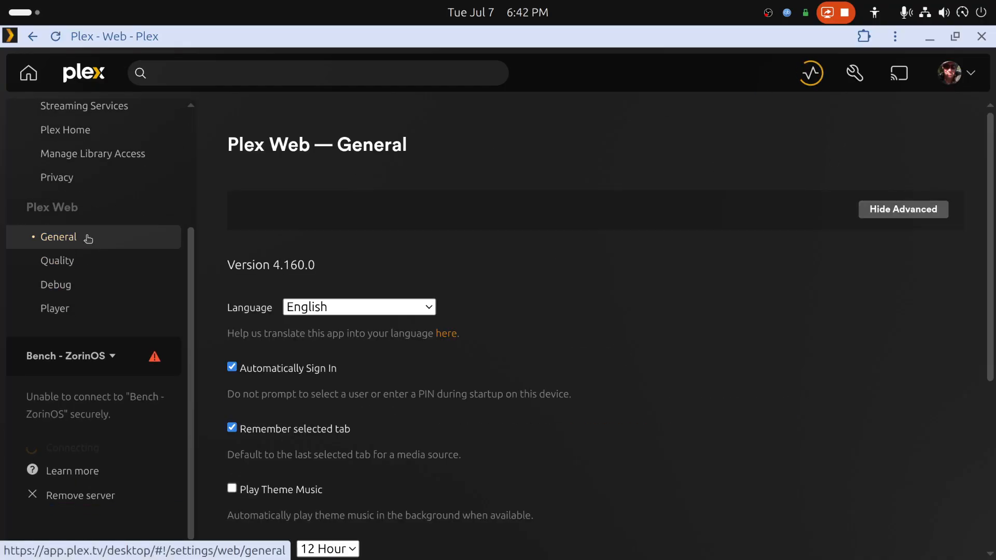
click(102, 358)
scroll(92, 280, down, 2)
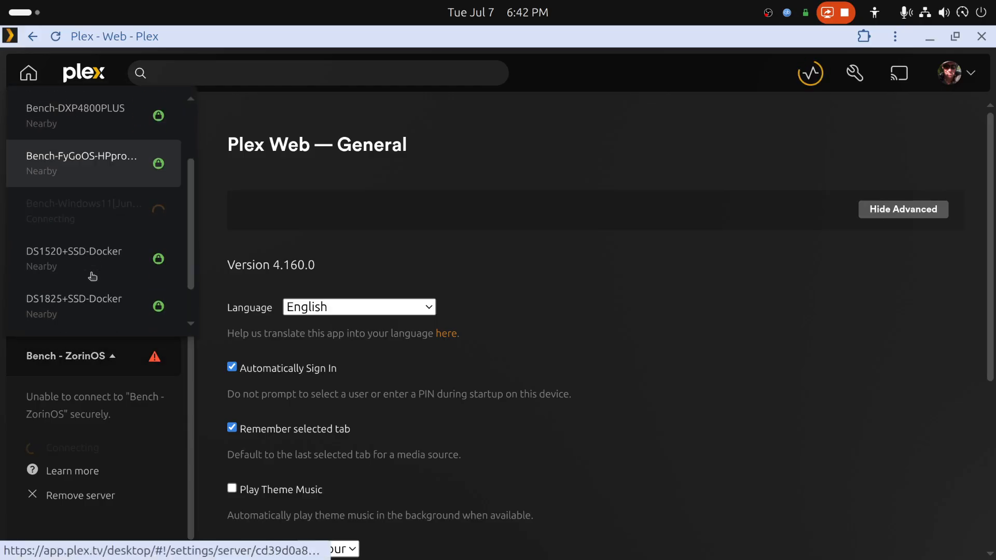
scroll(92, 276, down, 1)
scroll(92, 276, up, 3)
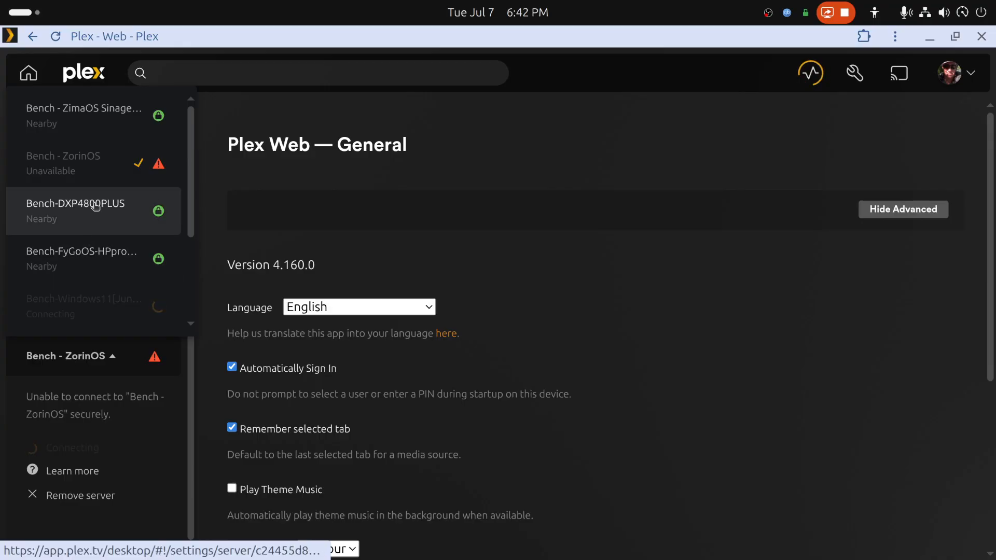
scroll(95, 210, down, 2)
scroll(94, 207, down, 1)
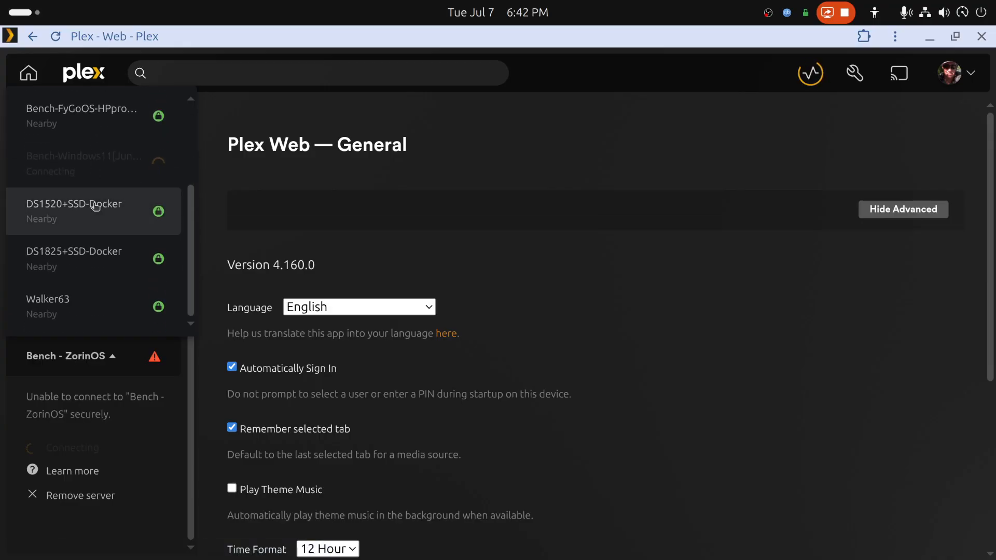
Step: Reload Plex again, recheck Bench-Windows11[June 2025] in the server list, and switch to Dockhand to check the plex-win container's state
click(56, 37)
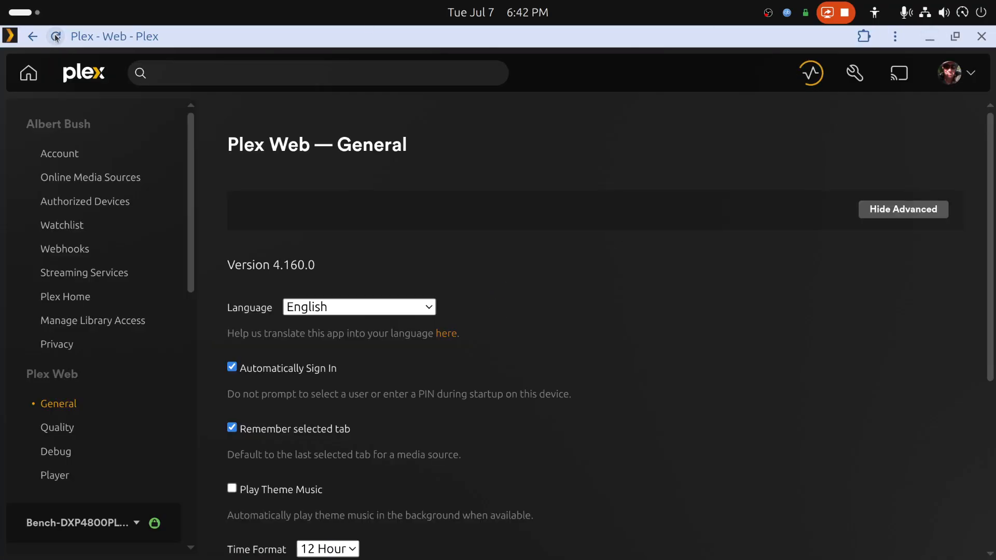
click(56, 38)
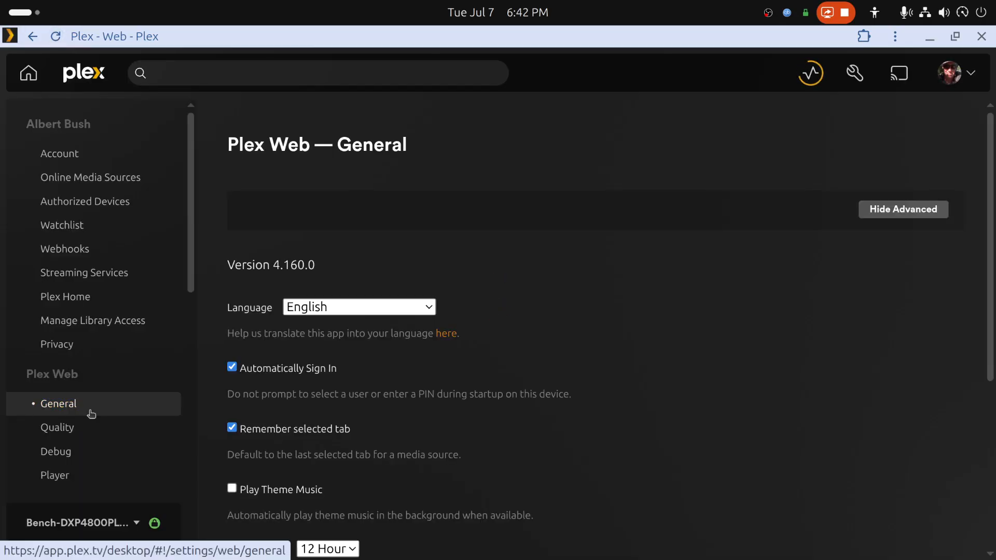
scroll(104, 364, down, 5)
click(123, 240)
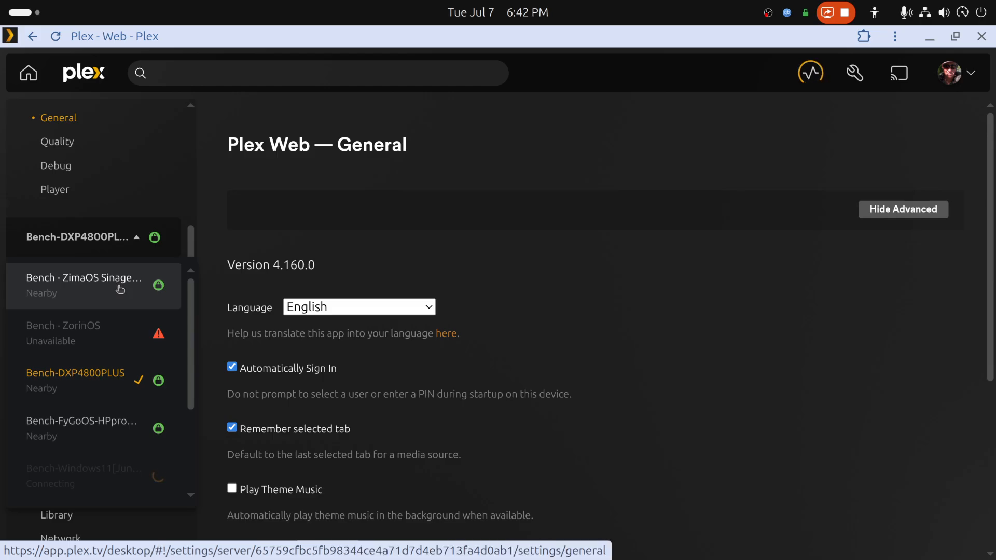
scroll(120, 289, down, 3)
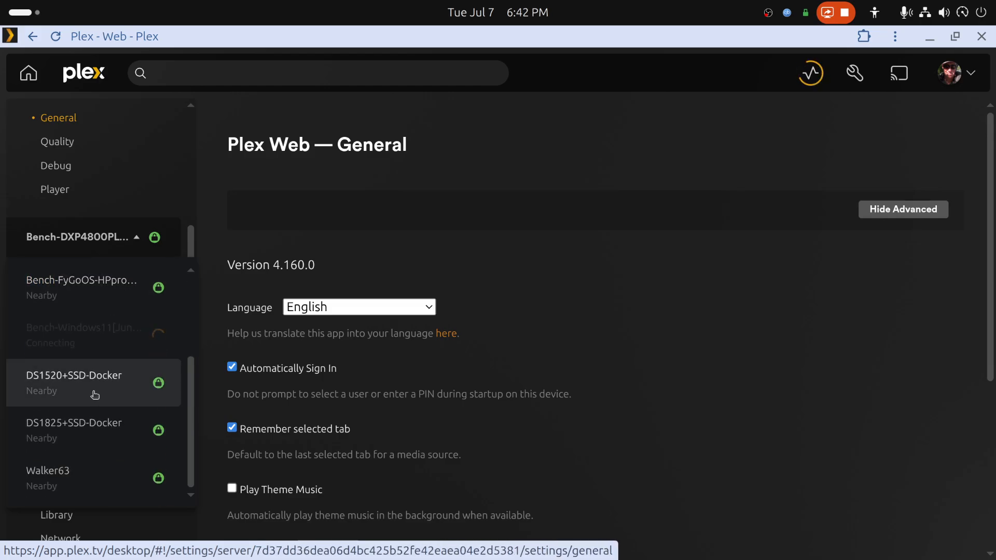
scroll(47, 394, up, 2)
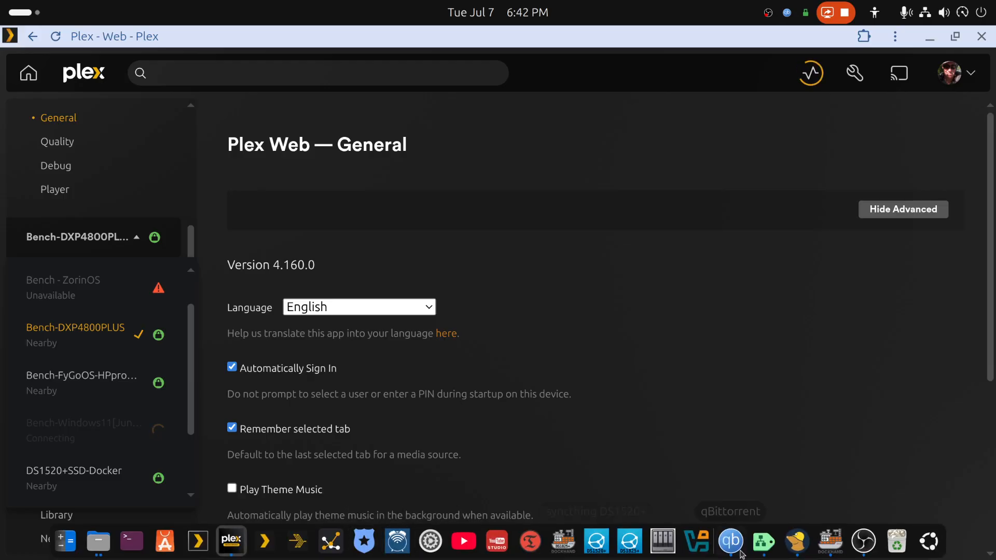
click(822, 550)
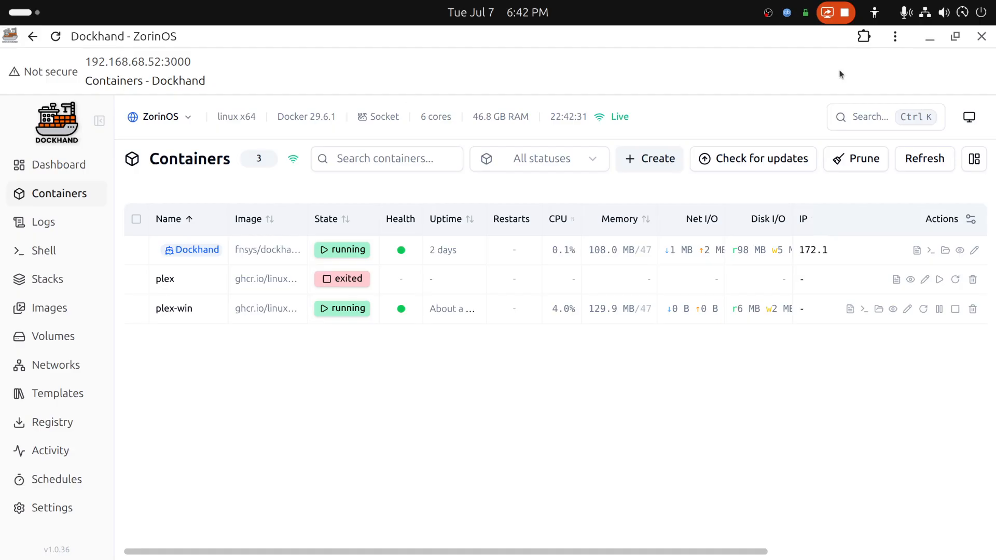
Step: Return to Plex, reload the page, select the Bench-Windows11[June 2025] server, and review its version and update status in the general settings
click(930, 45)
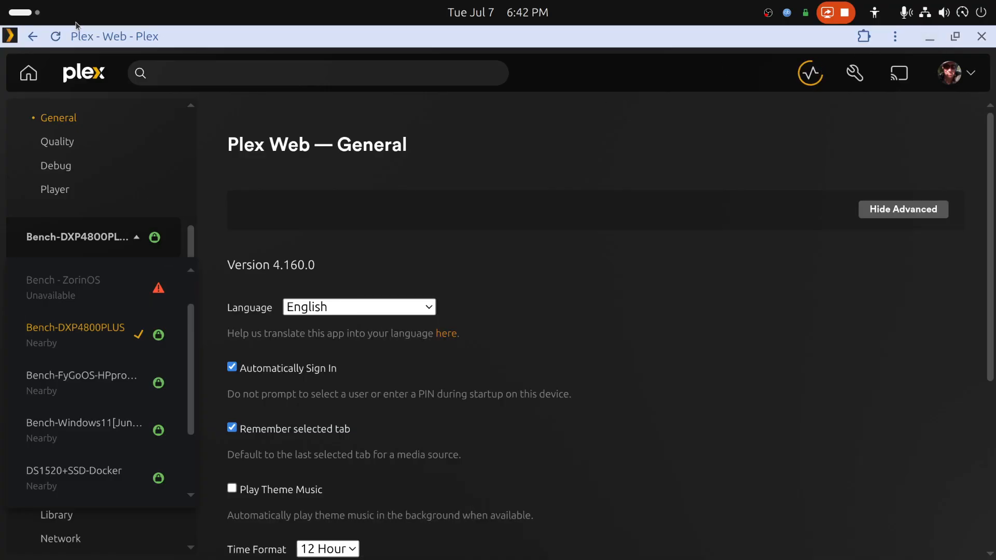
click(55, 38)
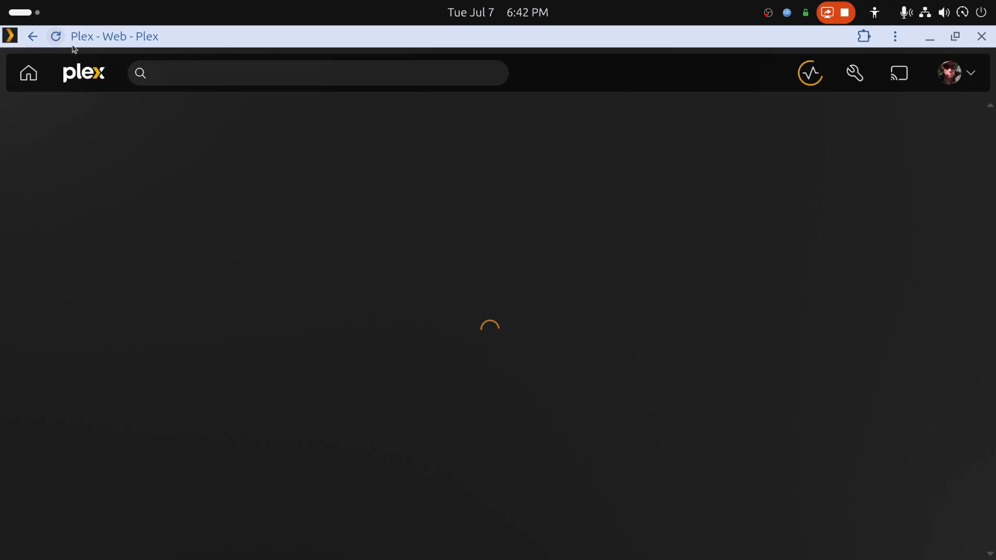
scroll(94, 324, down, 7)
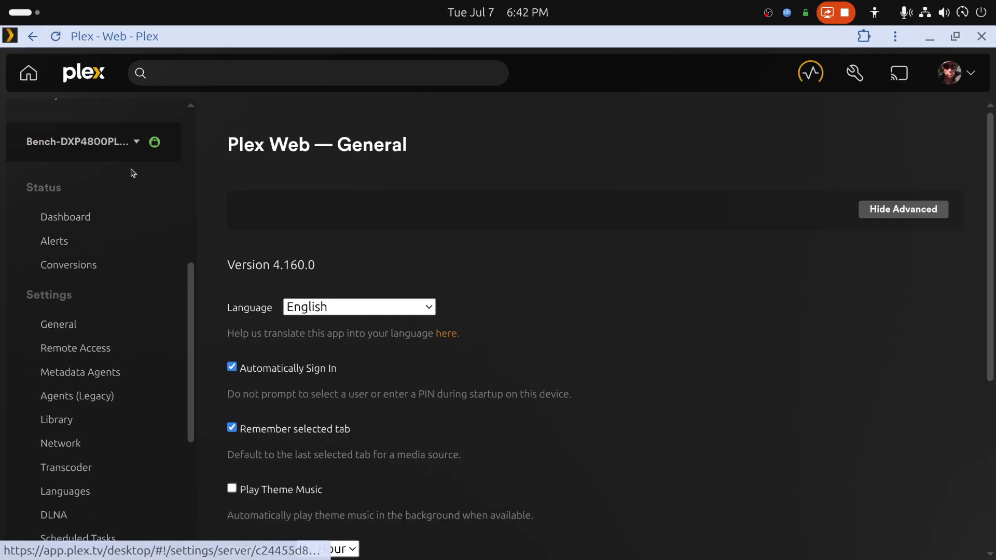
click(126, 149)
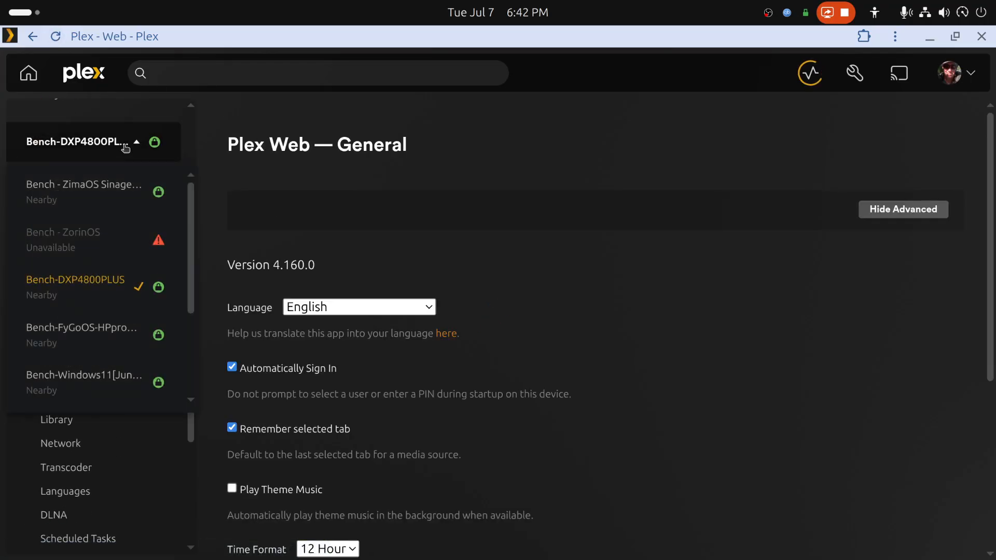
click(102, 379)
scroll(848, 300, down, 3)
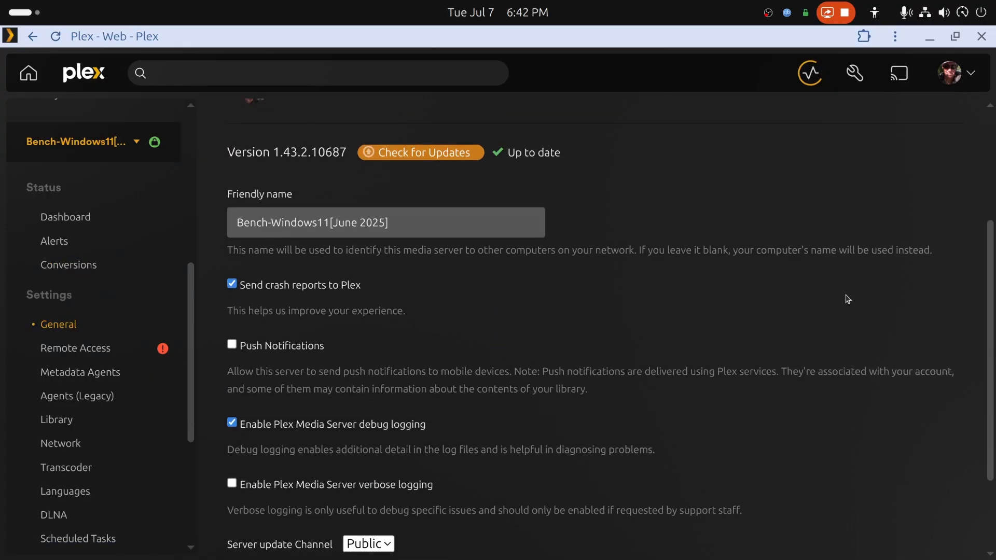
scroll(846, 297, up, 3)
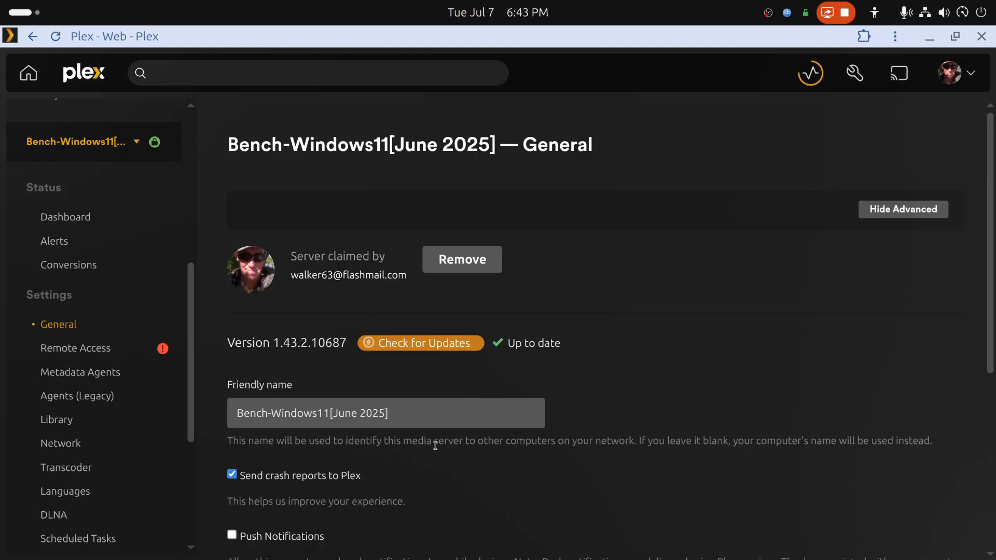
Step: Close Plex and return to the container list in Dockhand
click(977, 34)
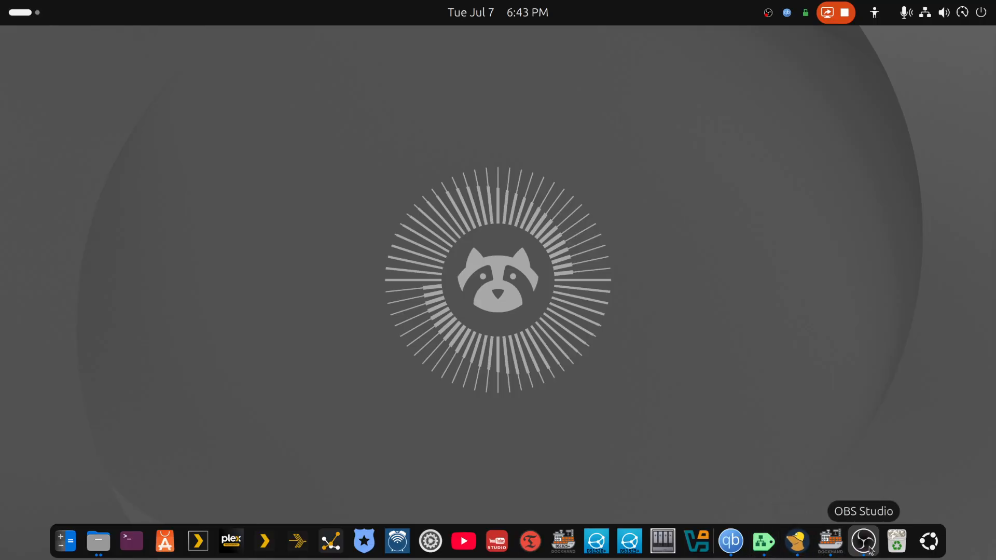
click(831, 541)
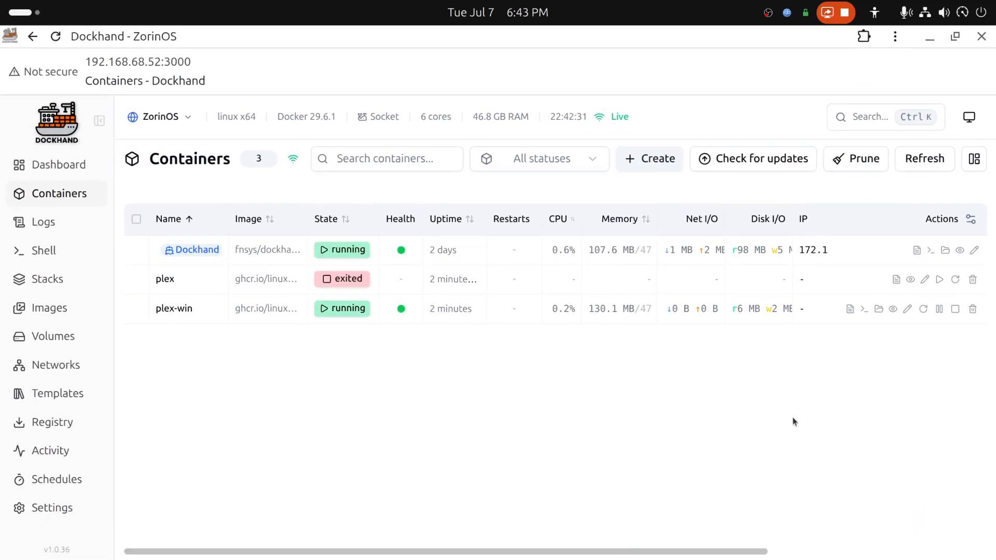